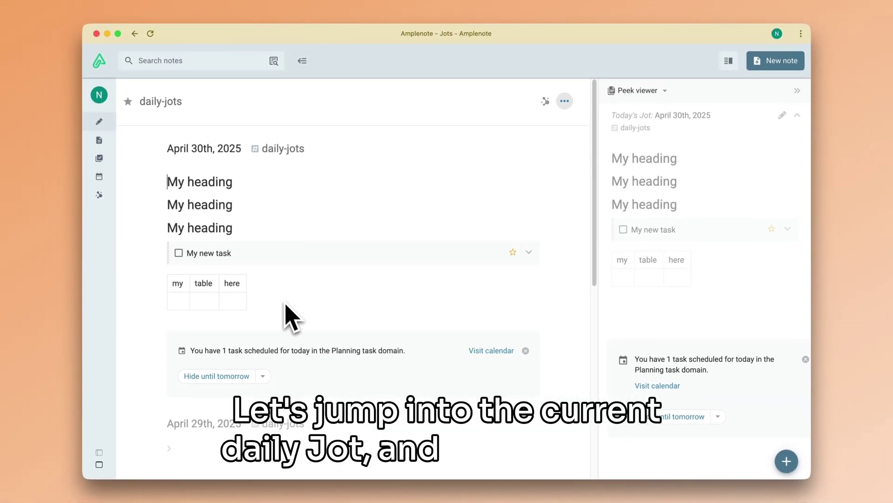
Clear today's jot and replace it with a link to a new note named 'My new note'
key(super+a)
key(BackSpace)
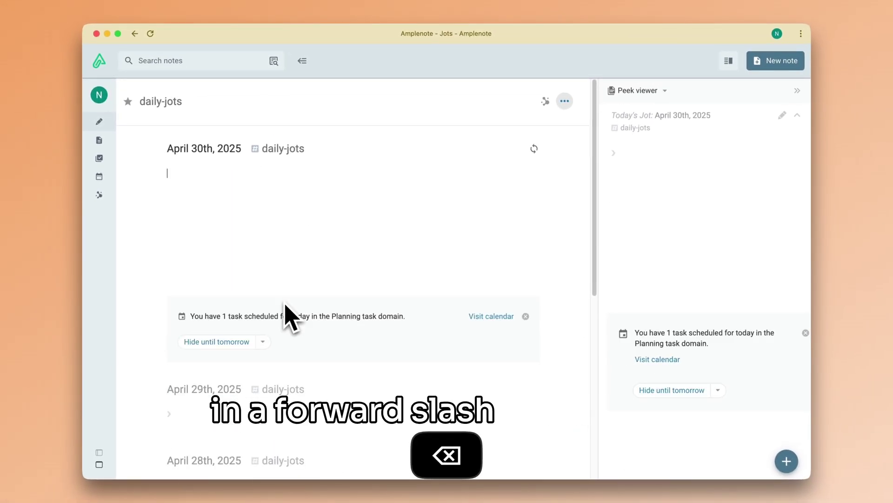
text(/)
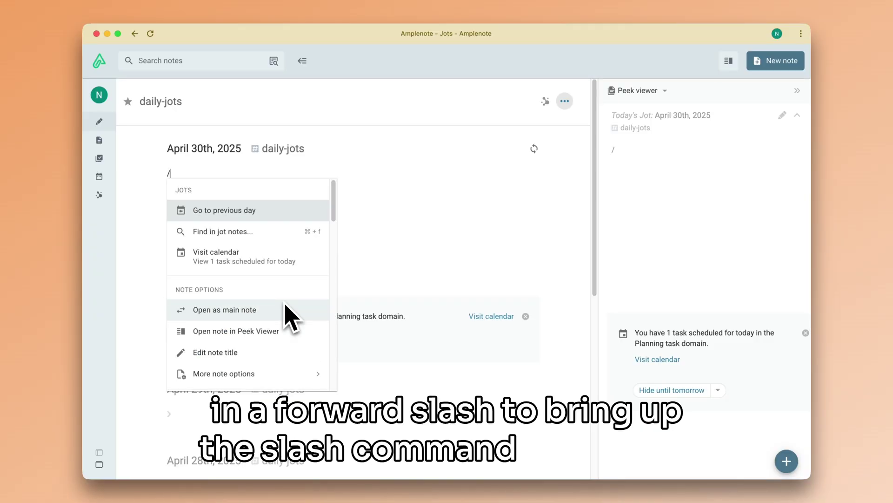
text(link)
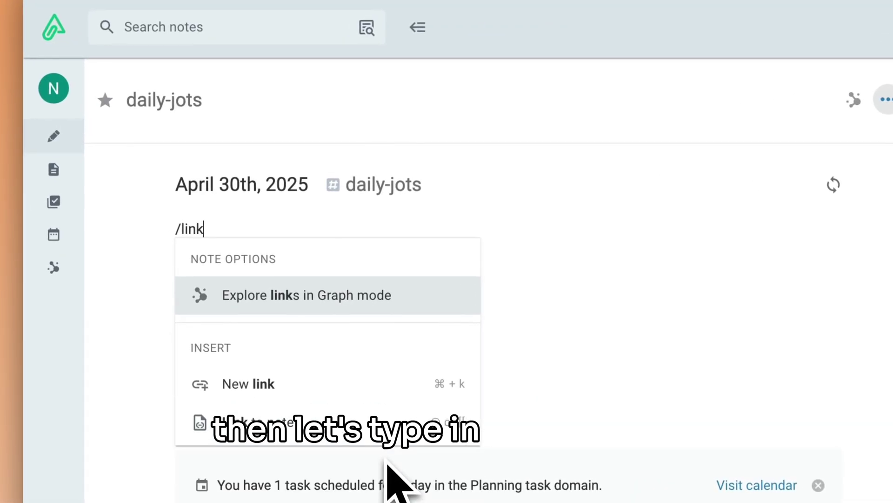
text( t)
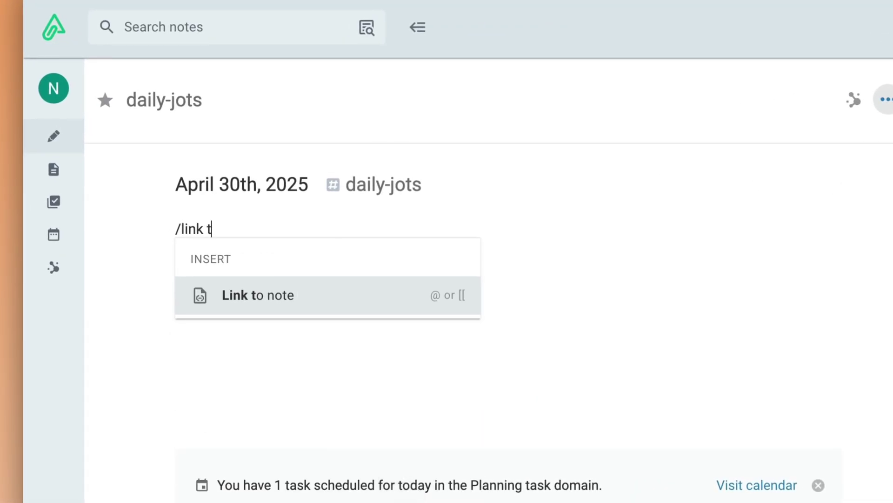
key(Return)
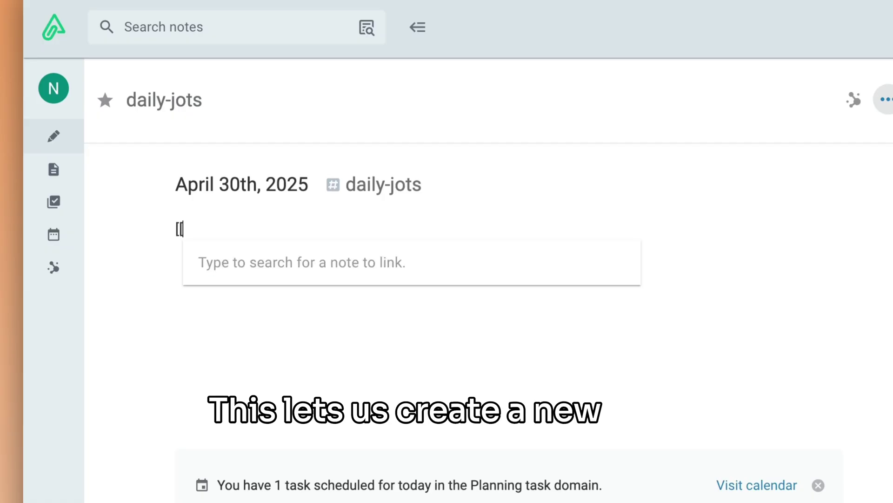
text(My new note)
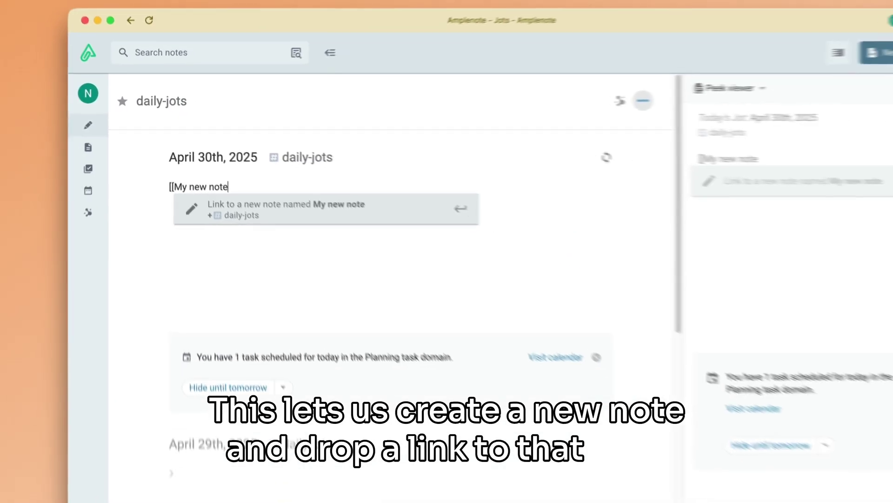
key(Return)
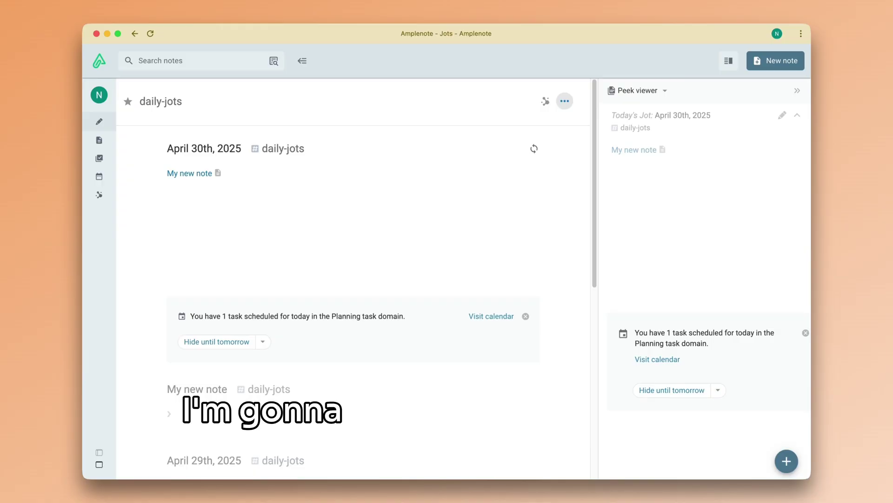
scroll(284, 305, down, 2)
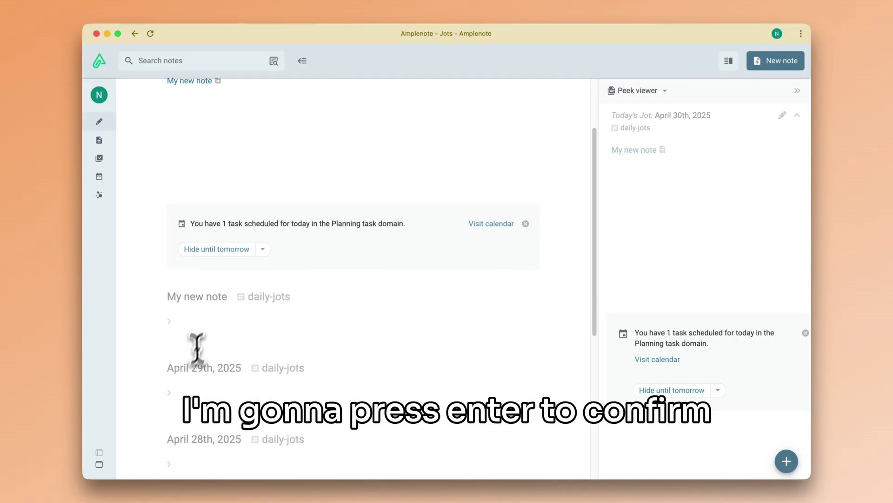
click(195, 330)
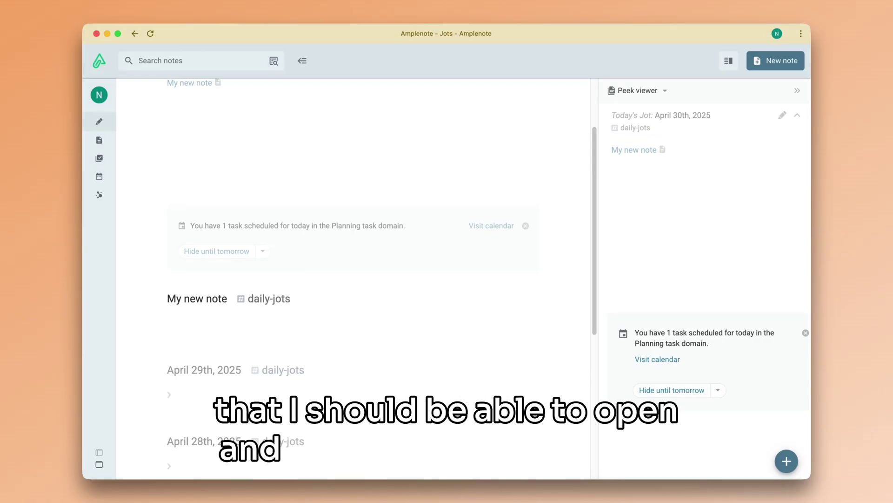
scroll(249, 339, up, 4)
click(265, 195)
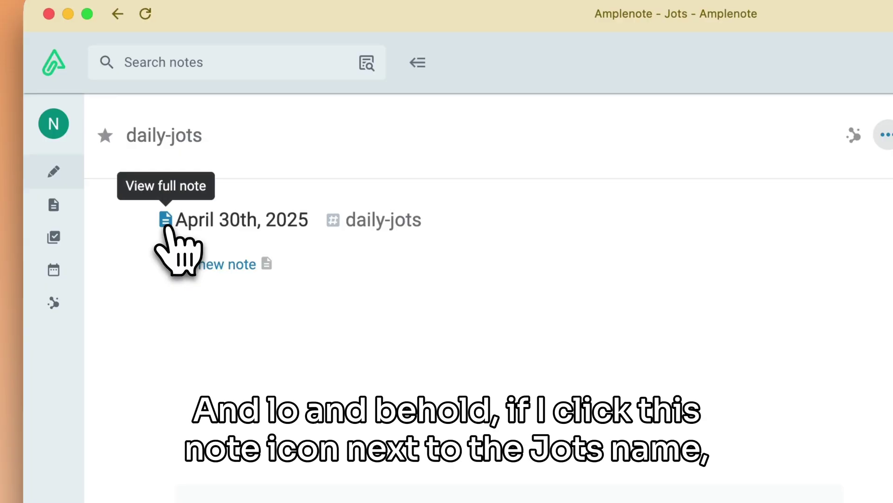
Open the April 30th, 2025 jot as a full note and browse its options menu, including More options
click(165, 219)
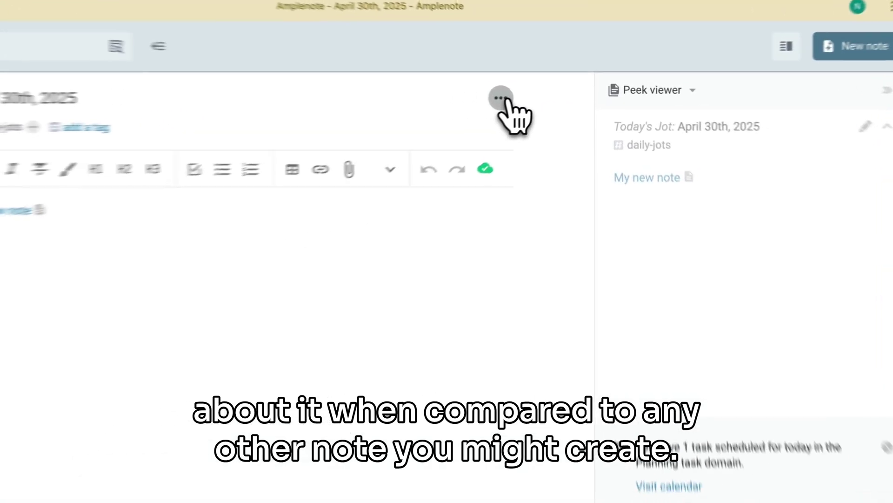
click(502, 98)
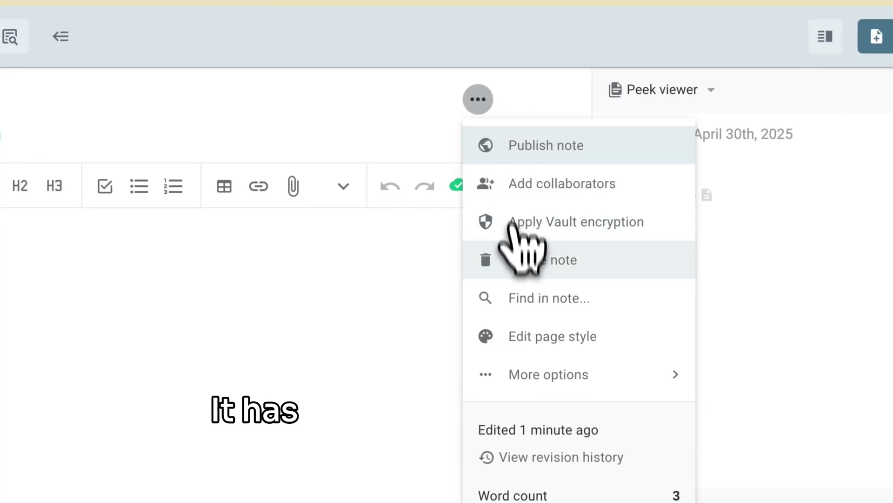
click(517, 374)
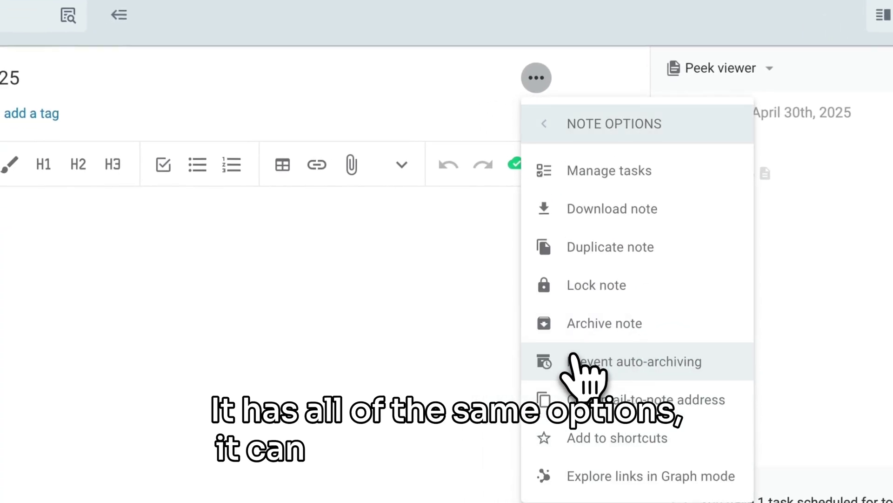
click(578, 124)
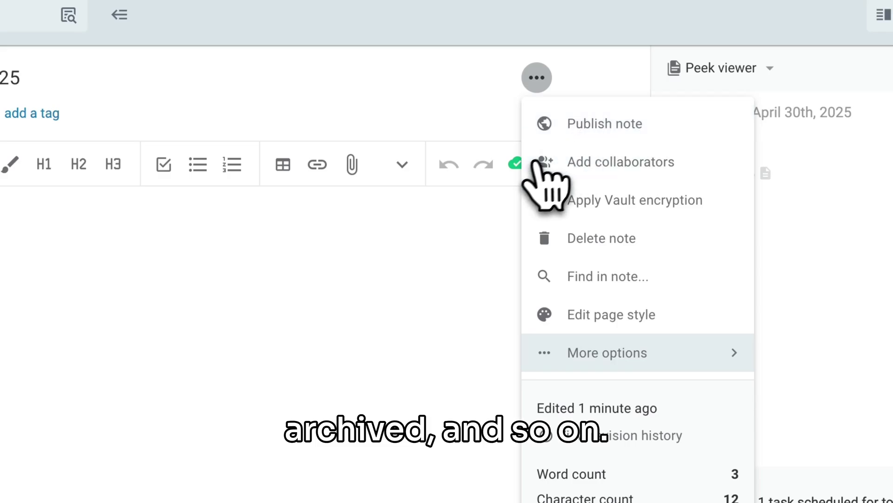
click(370, 272)
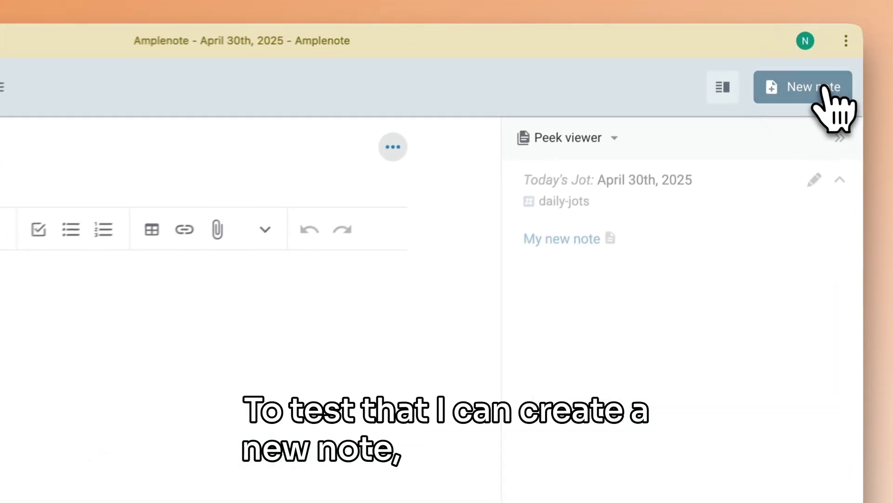
Create a note titled 'definitely not a jot', tag it daily-jots, and return to the Jots view
click(821, 88)
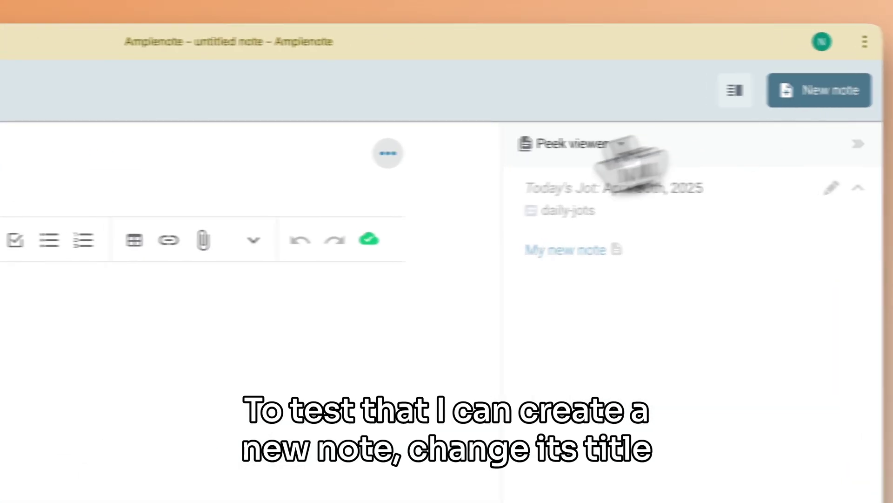
text(definitely not a jot)
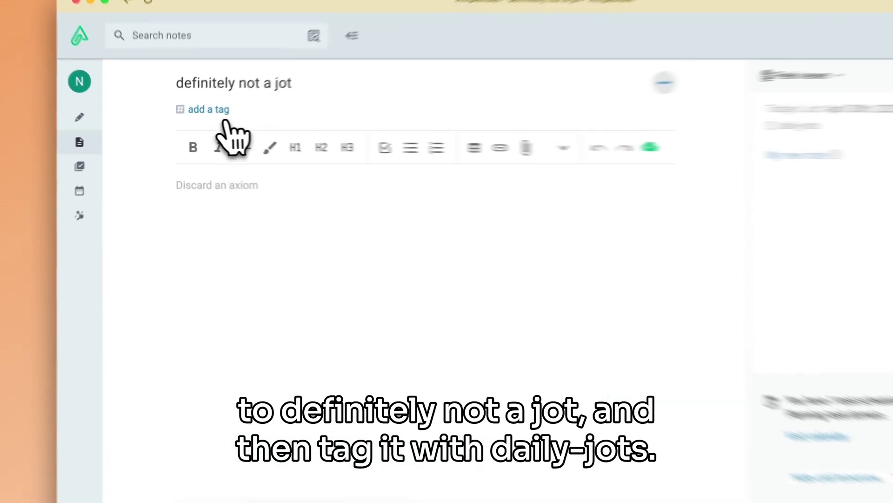
click(205, 117)
text(dail)
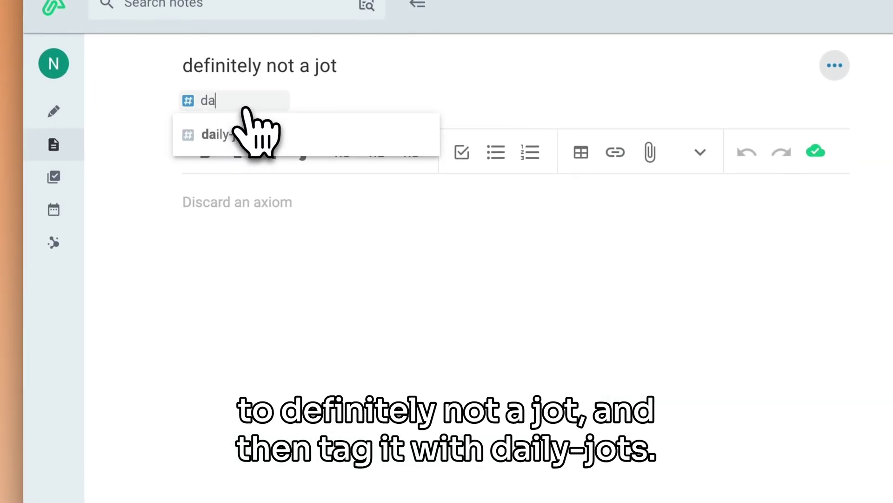
click(279, 133)
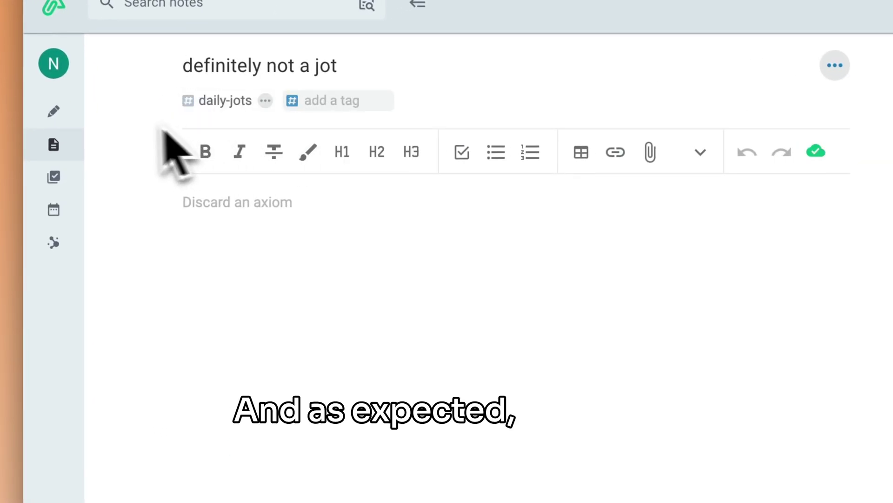
click(66, 114)
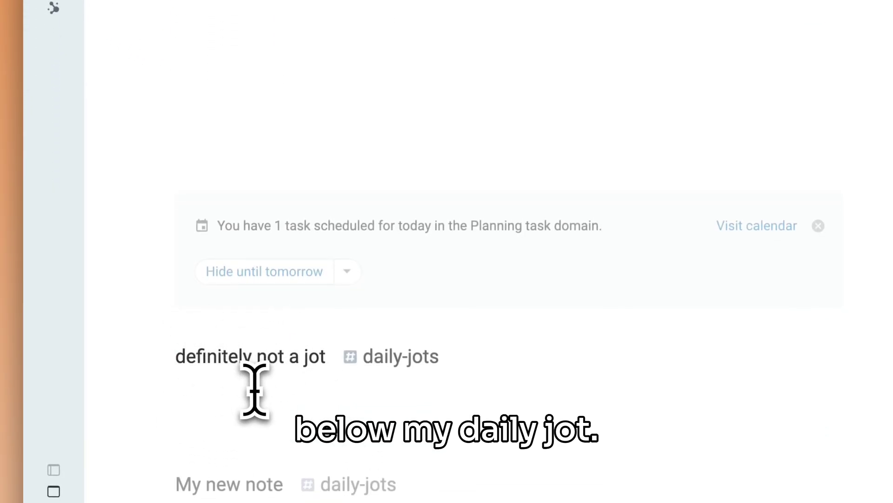
drag(211, 106, 124, 114)
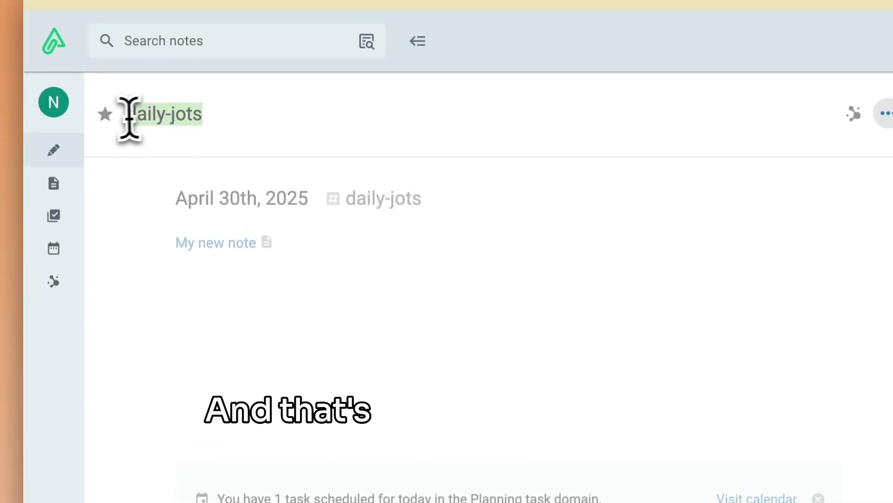
click(219, 119)
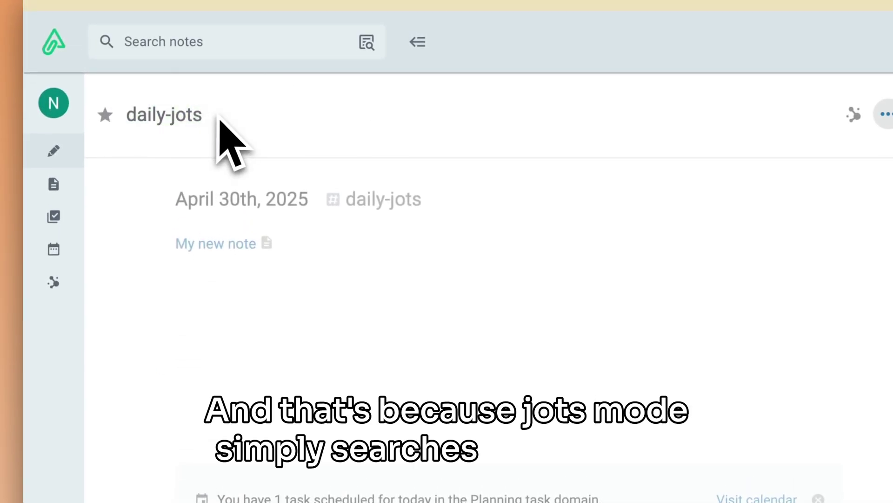
scroll(270, 447, down, 5)
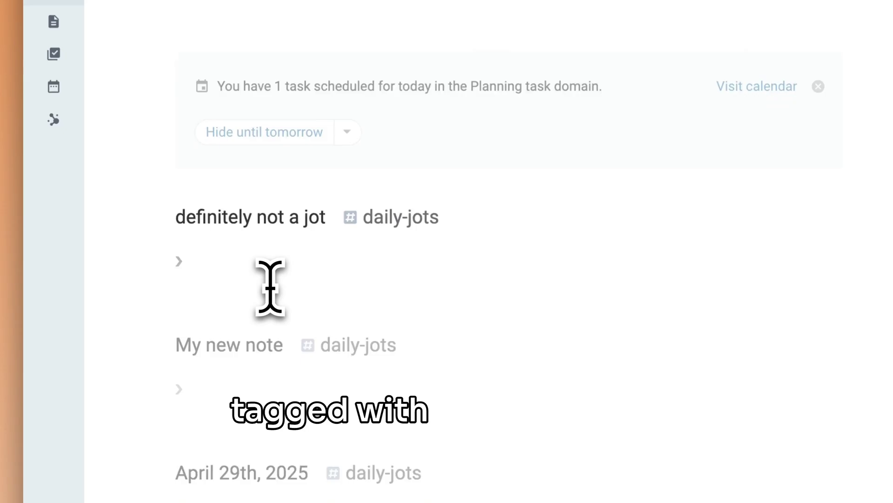
scroll(270, 287, down, 3)
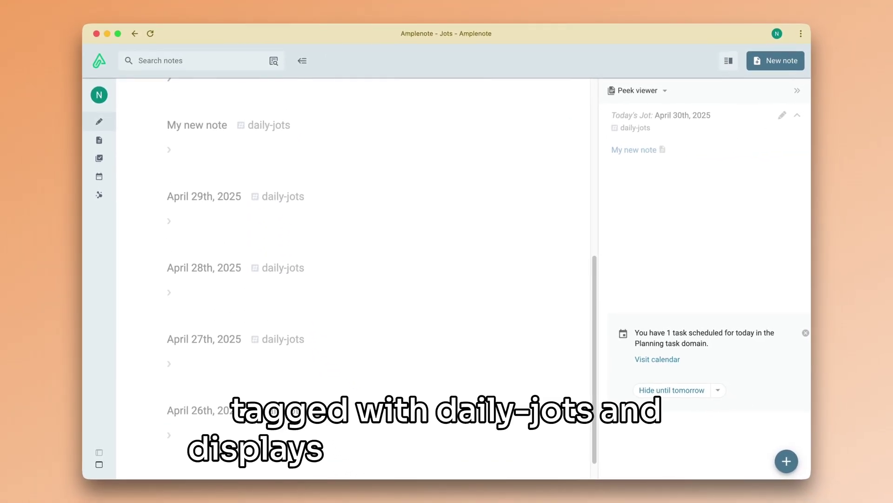
scroll(353, 280, up, 10)
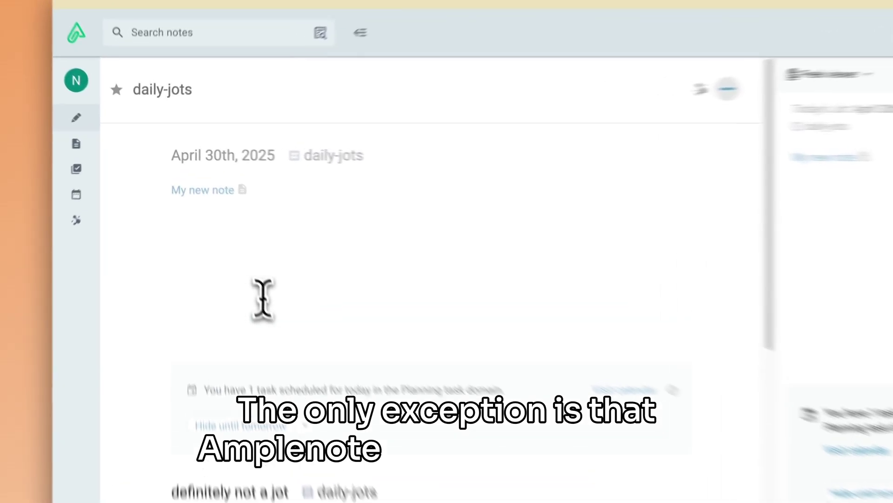
click(235, 238)
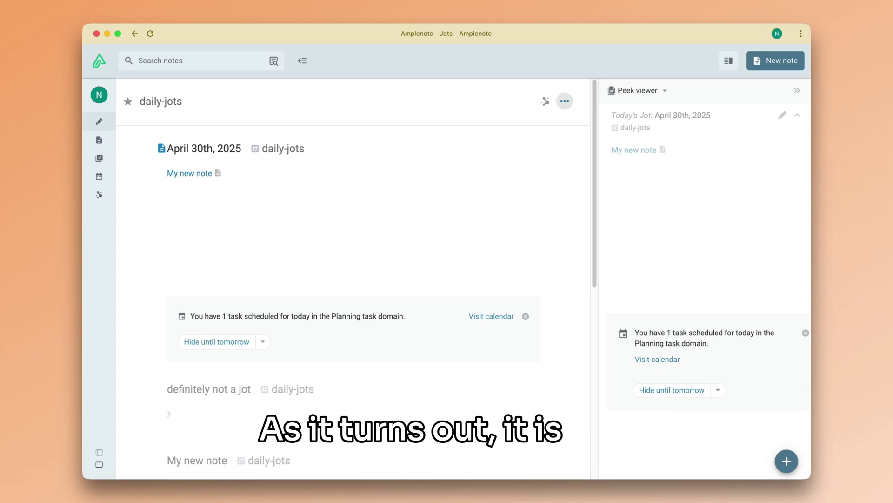
Expand the sidebar with Option+] and switch the Jots view from daily-jots to All notes
key(alt+bracketright)
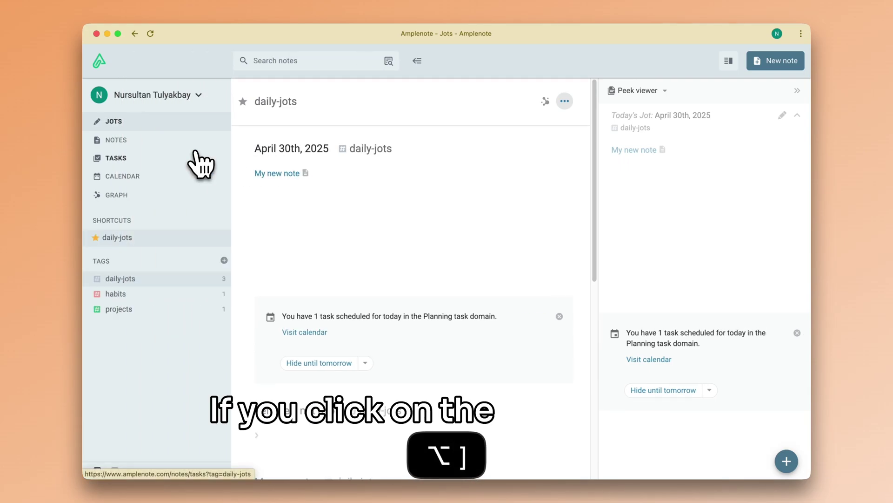
click(117, 122)
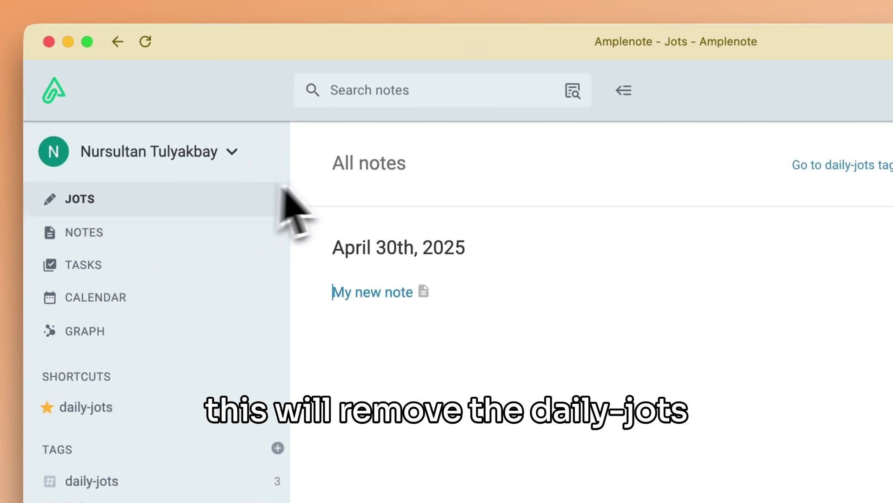
drag(425, 170, 444, 179)
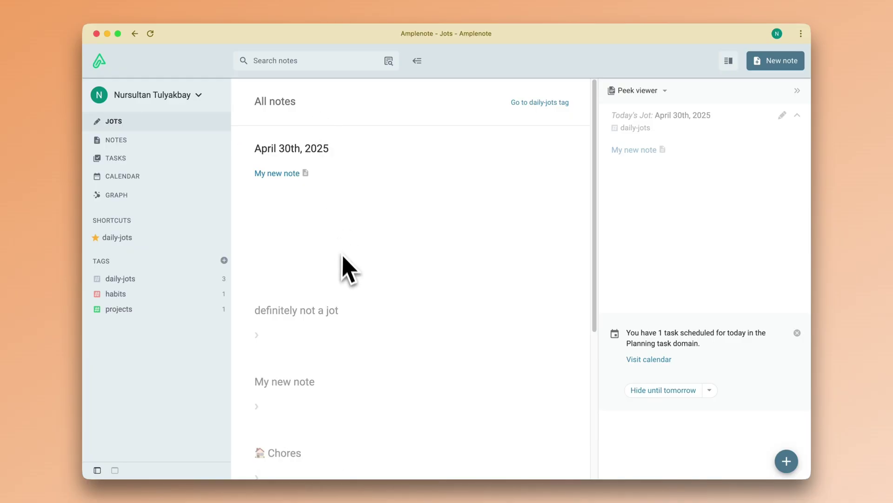
Filter the Jots view by the projects tag and start writing in the April 30th jot
scroll(345, 267, down, 5)
scroll(344, 265, up, 5)
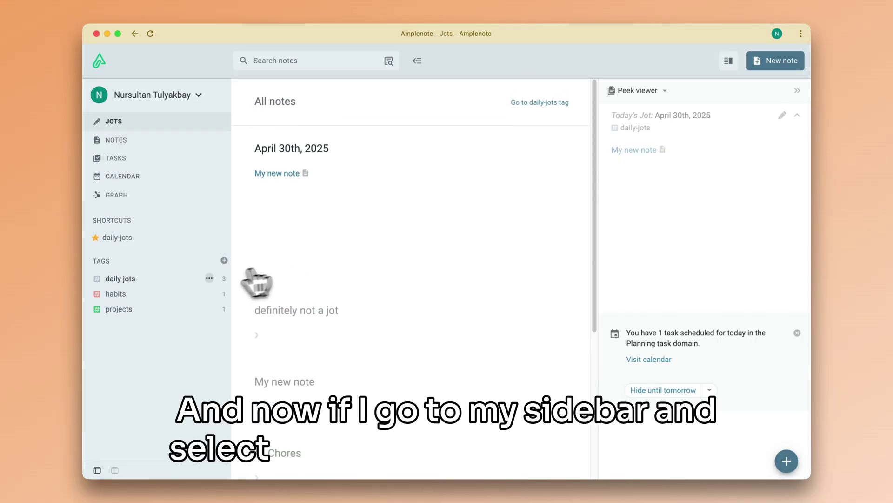
click(148, 309)
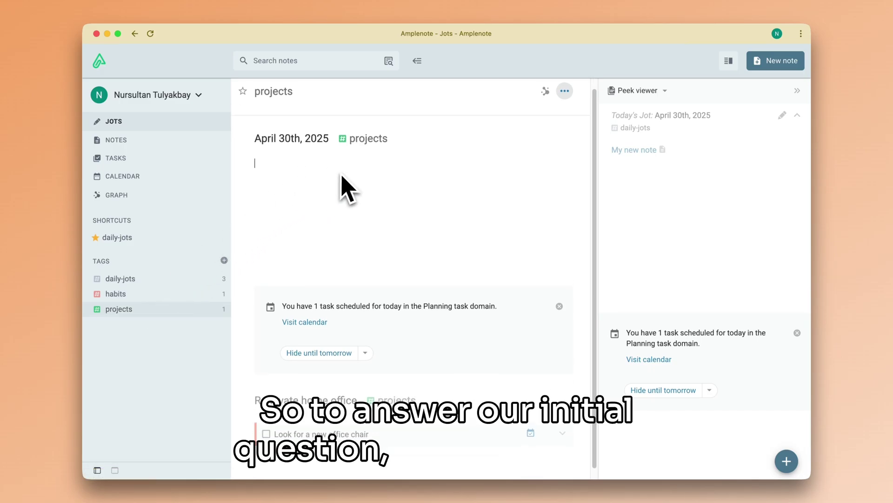
scroll(344, 189, down, 1)
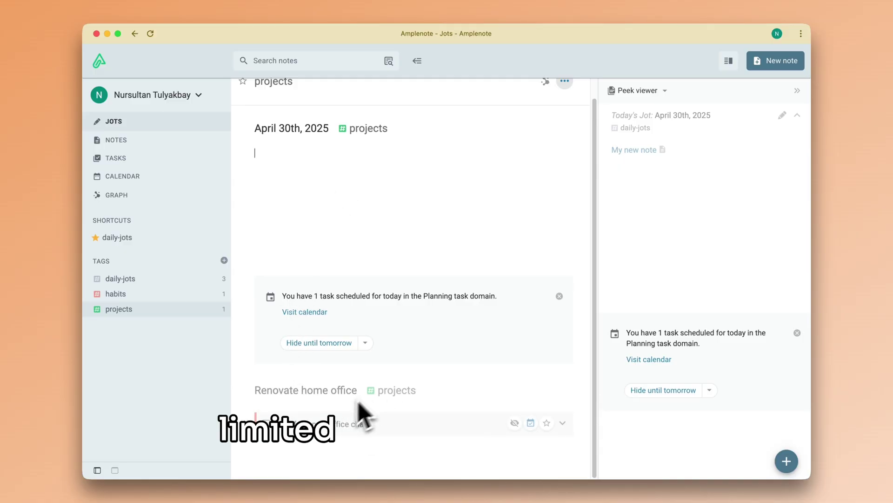
scroll(365, 407, up, 1)
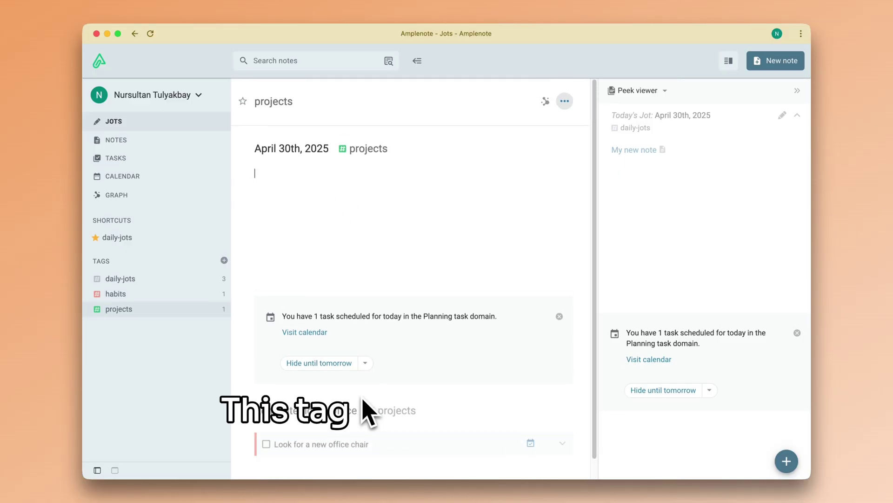
click(337, 188)
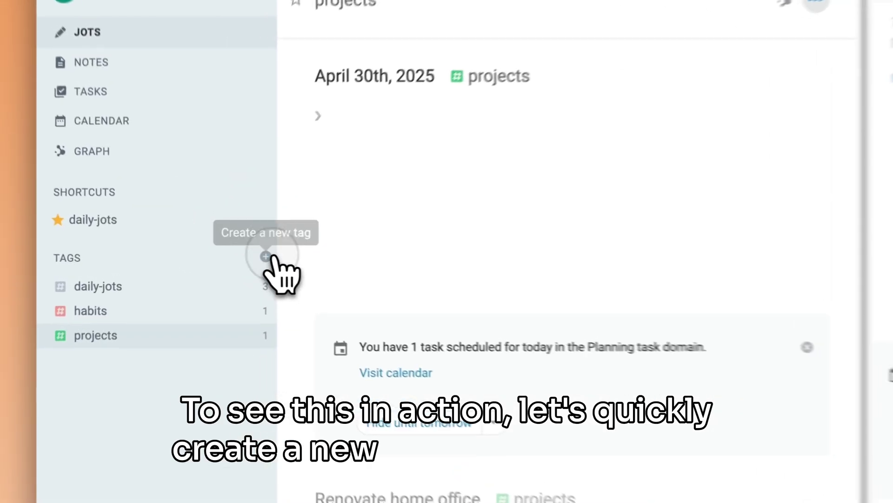
Add a new tag named work-jots with a pink colour from the sidebar Tags section
click(224, 260)
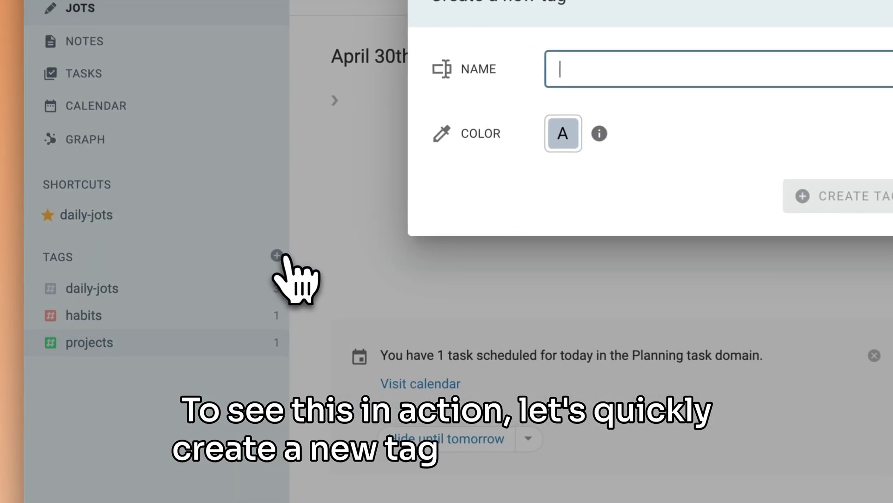
text(work-jots)
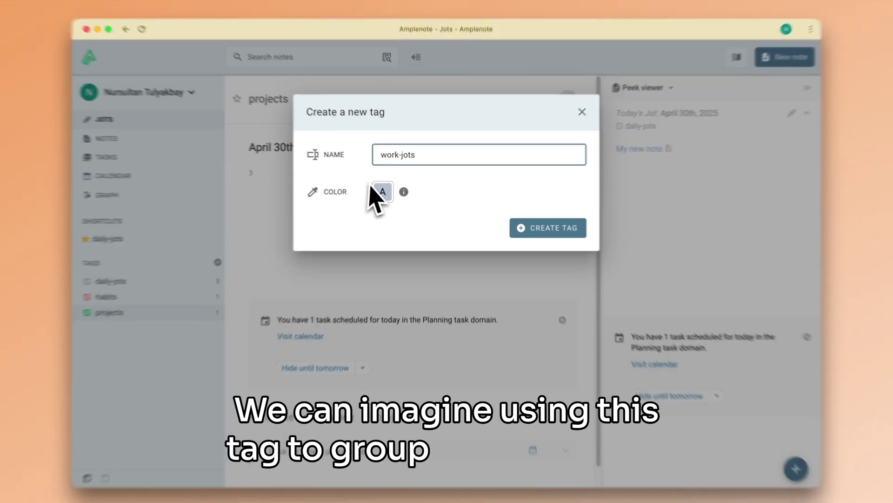
click(379, 192)
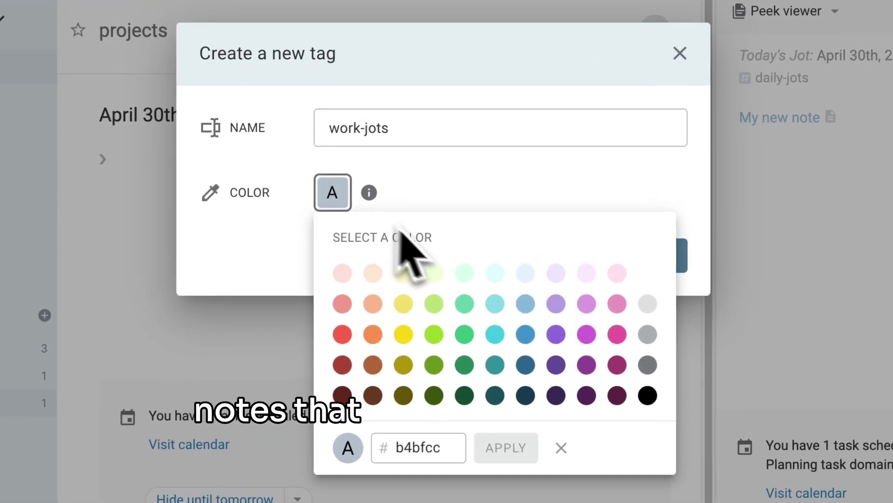
click(617, 303)
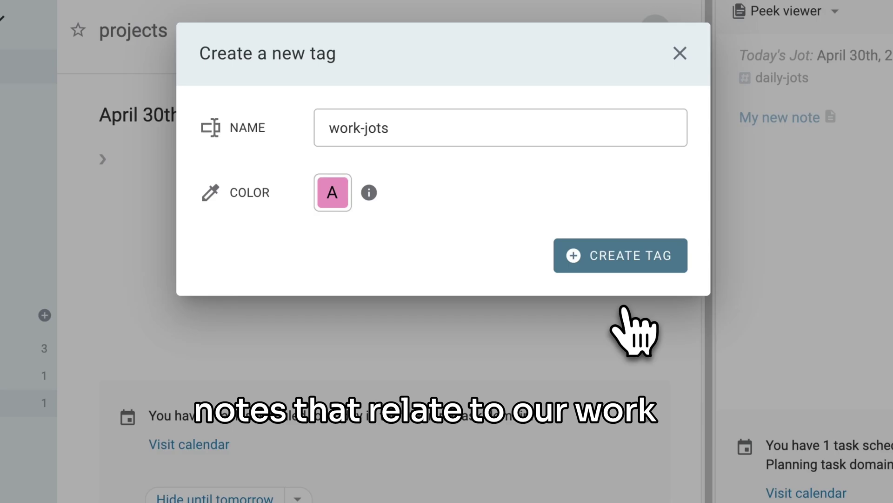
click(629, 266)
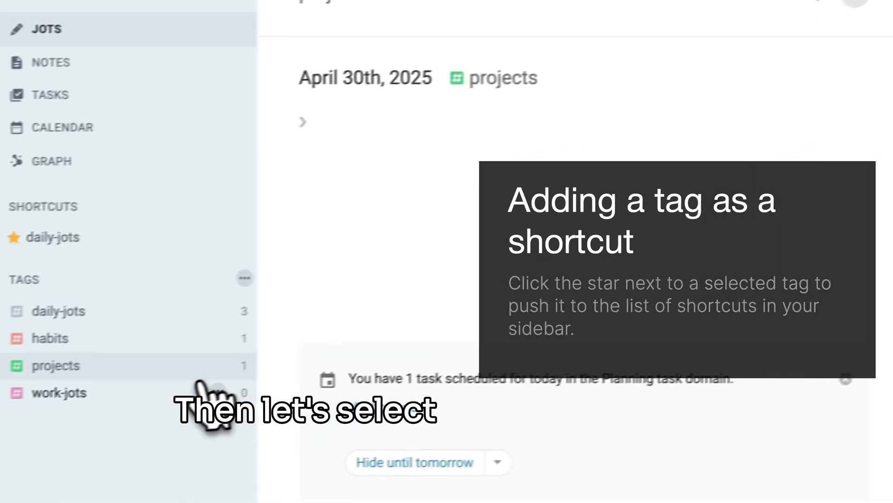
Star the work-jots tag as a sidebar shortcut, then switch the Jots view to daily-jots
click(201, 391)
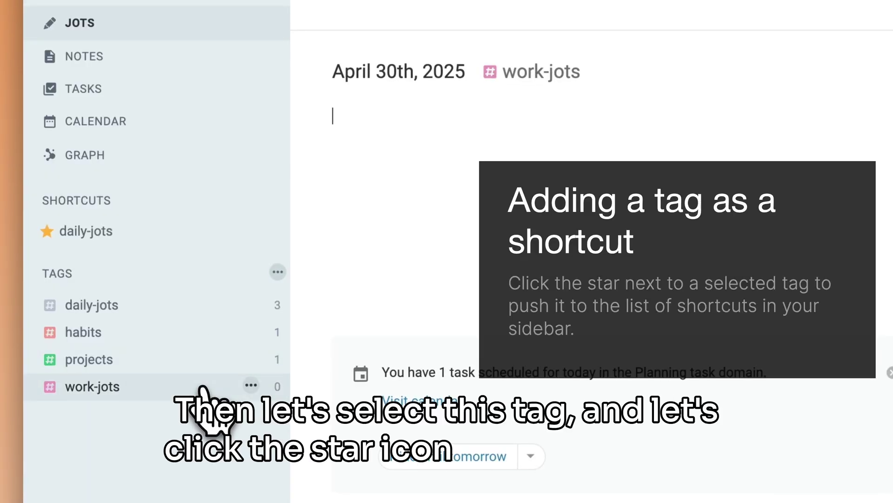
click(310, 163)
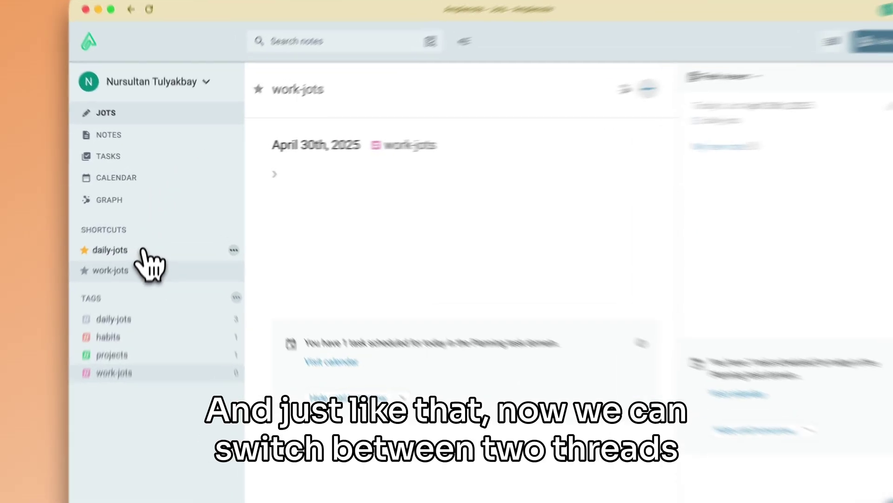
click(140, 238)
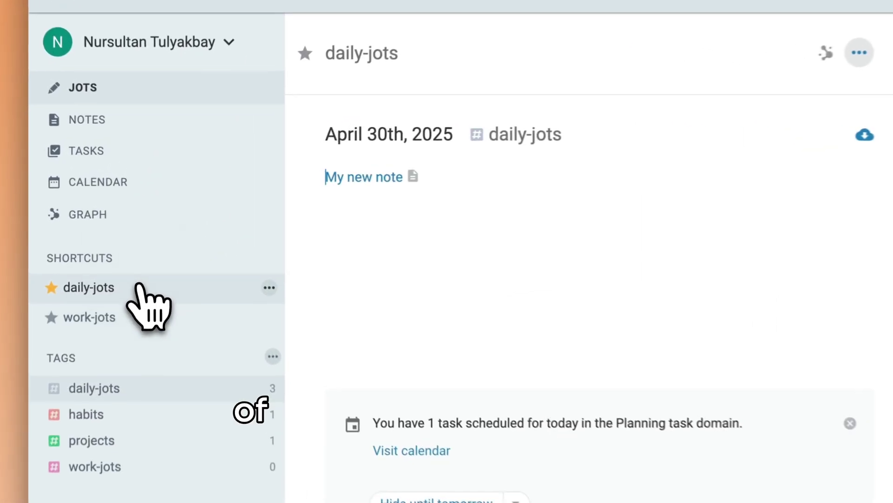
scroll(439, 302, down, 3)
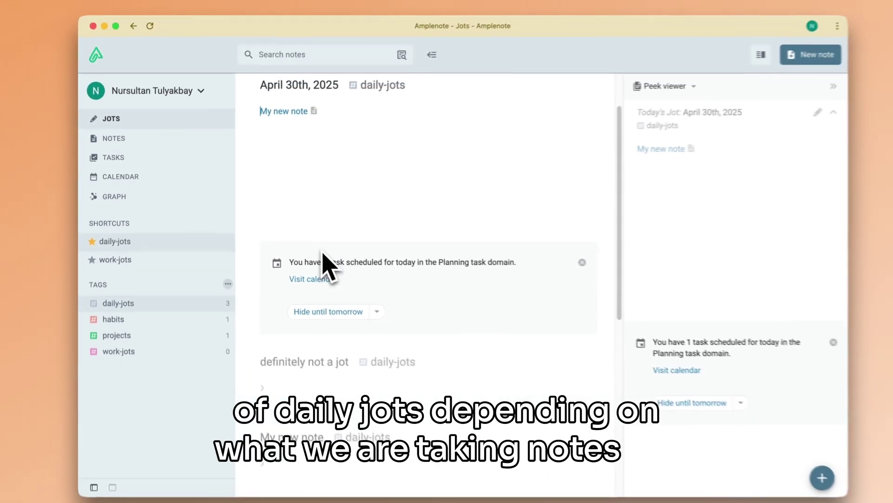
scroll(326, 266, up, 3)
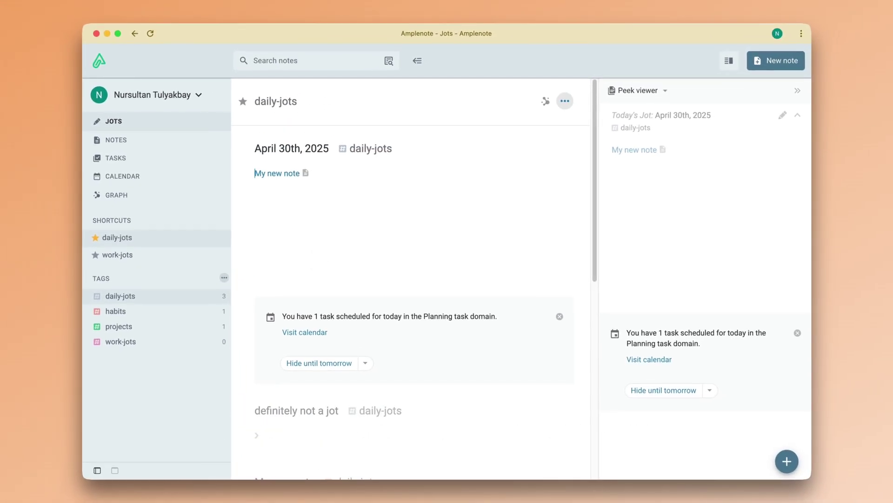
click(171, 256)
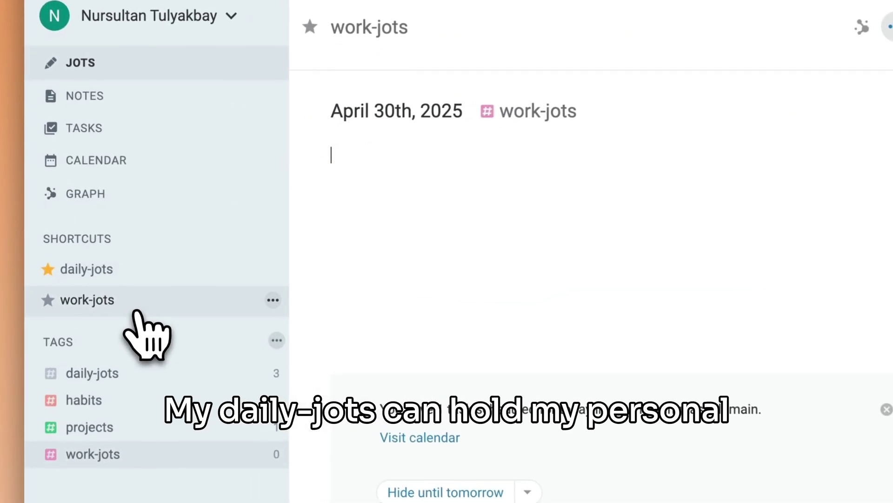